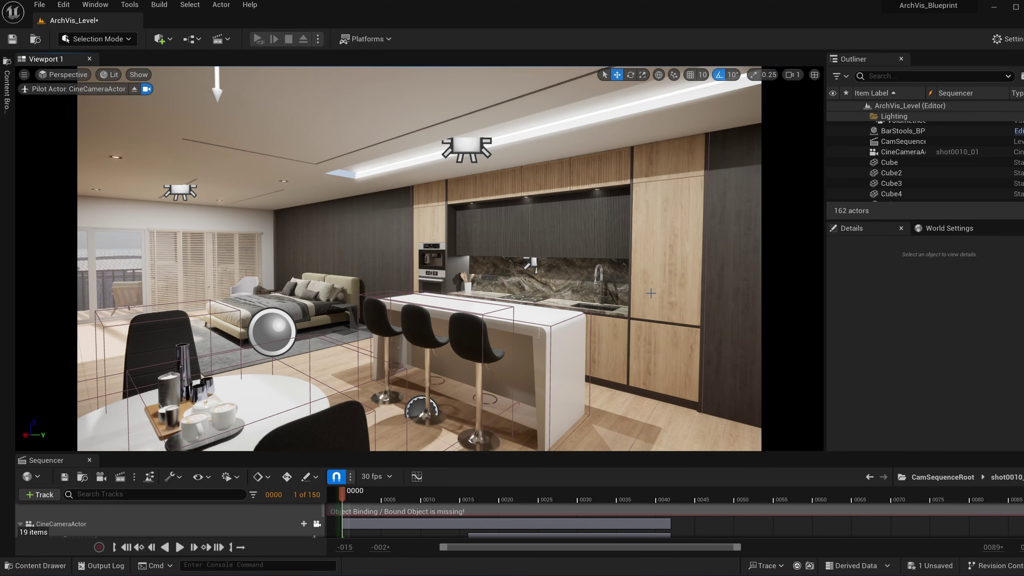
Search the Project Settings for 'ray' options, browse the results, then close the window.
click(64, 4)
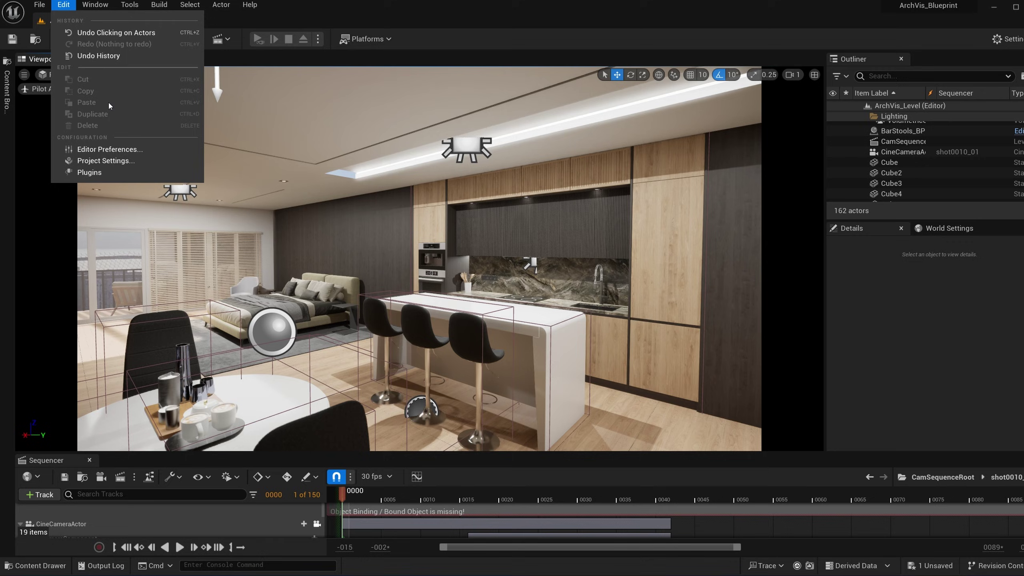
click(138, 160)
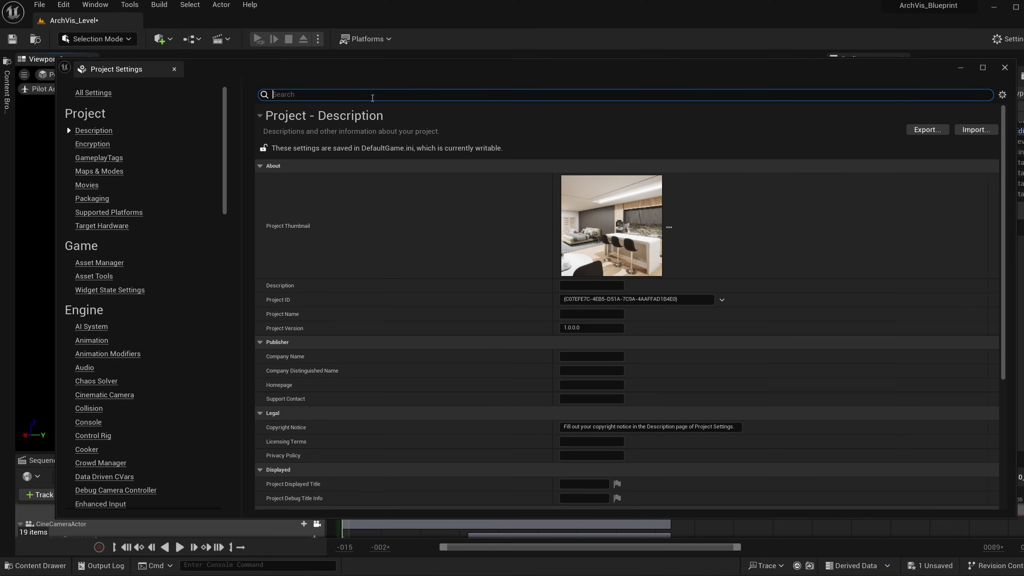
text(ray)
scroll(476, 287, down, 2)
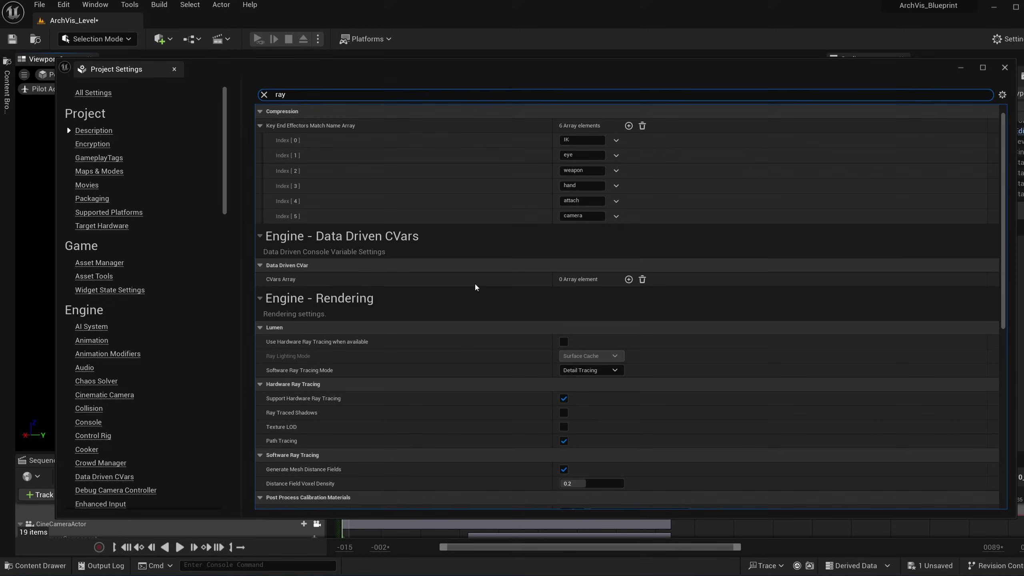
scroll(476, 288, down, 2)
mouse_move(314, 350)
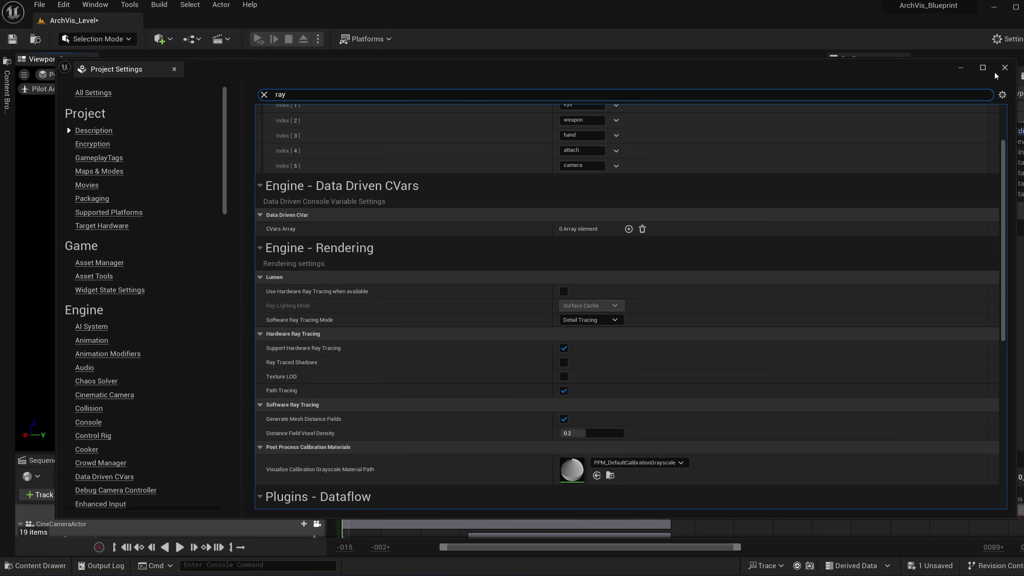
click(1005, 67)
Keep Lit view mode, eject from the cinematic camera, and frame the PostProcessVolume.
click(109, 75)
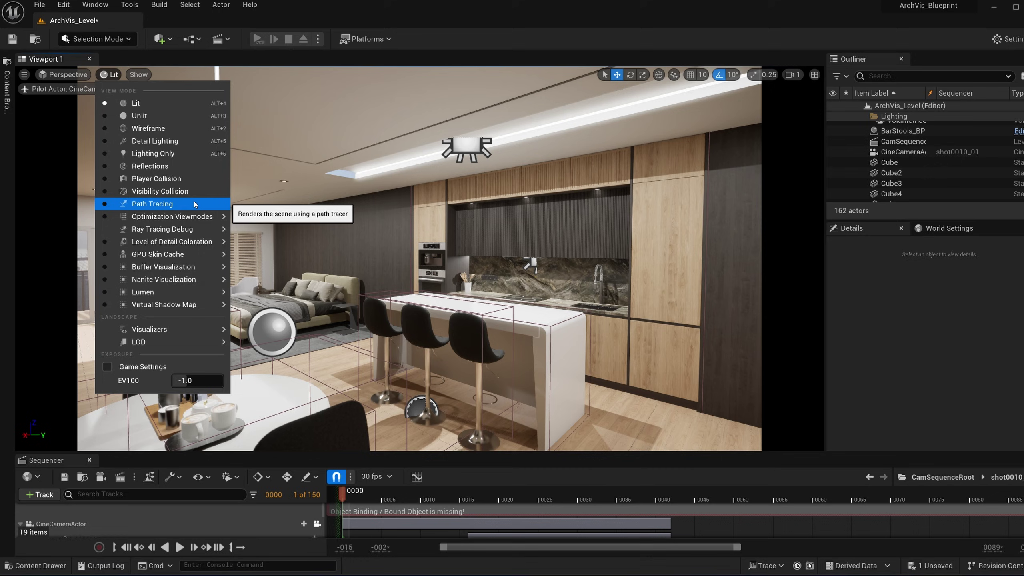
click(138, 102)
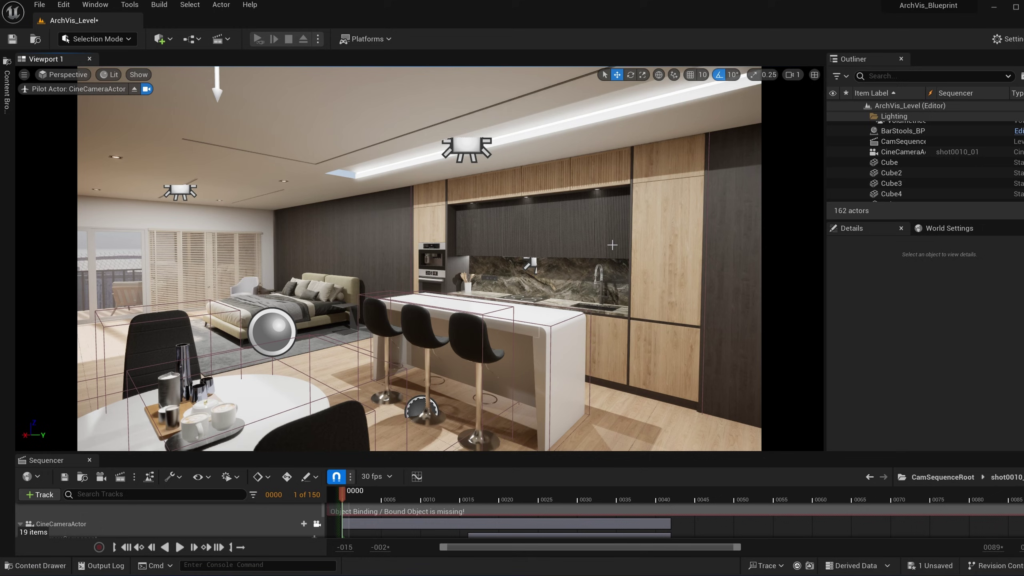
click(134, 91)
scroll(403, 144, down, 10)
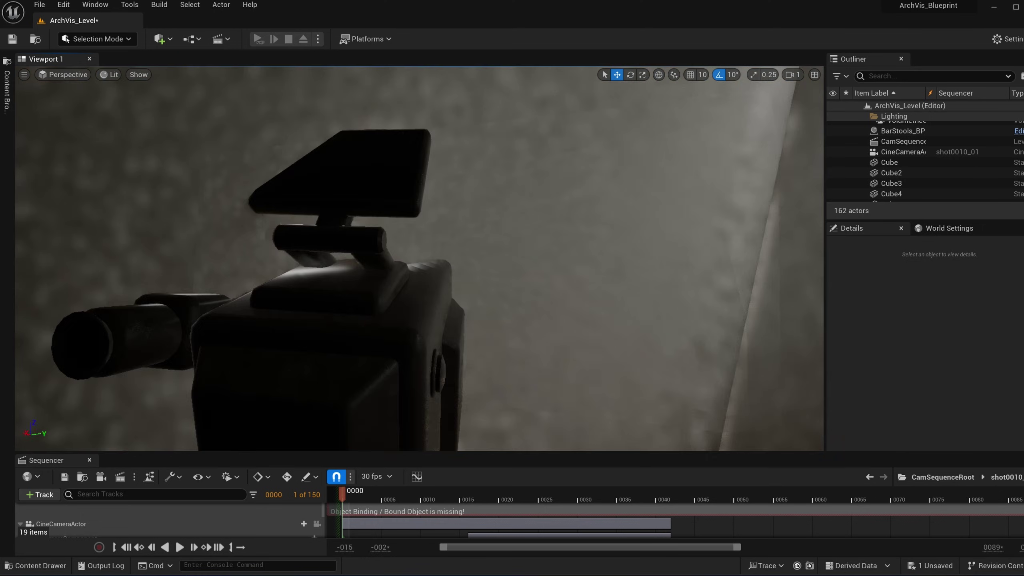
scroll(402, 144, down, 3)
click(236, 137)
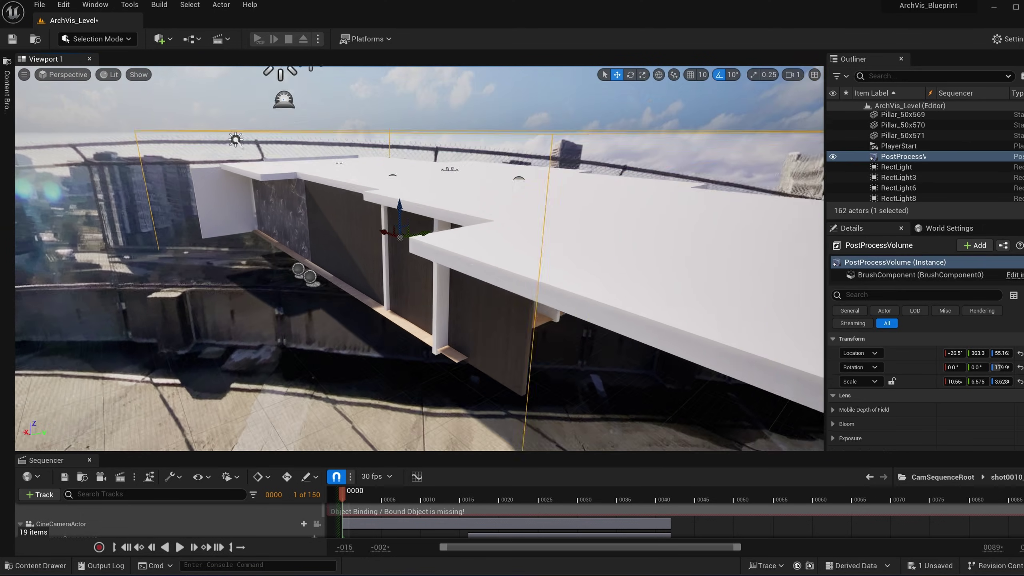
key(f)
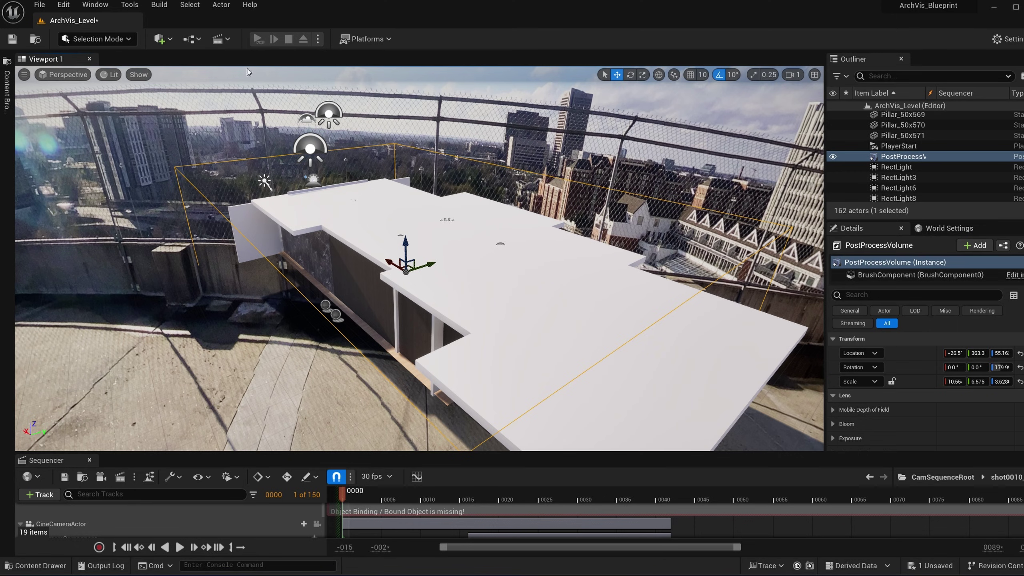
Browse Add > Visual Effects > Post Process Volume without placing one, then tilt over the roof.
click(161, 44)
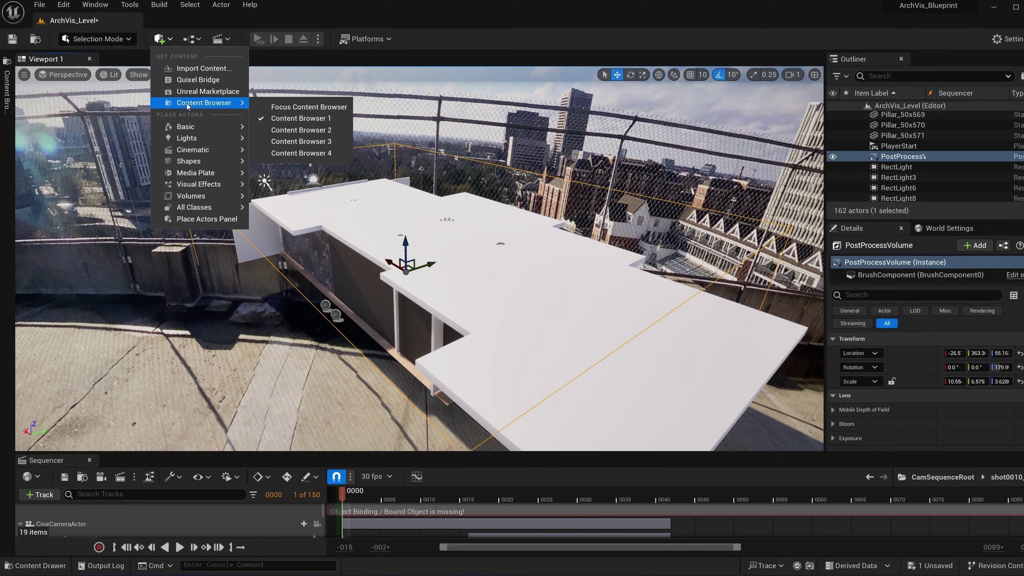
mouse_move(197, 150)
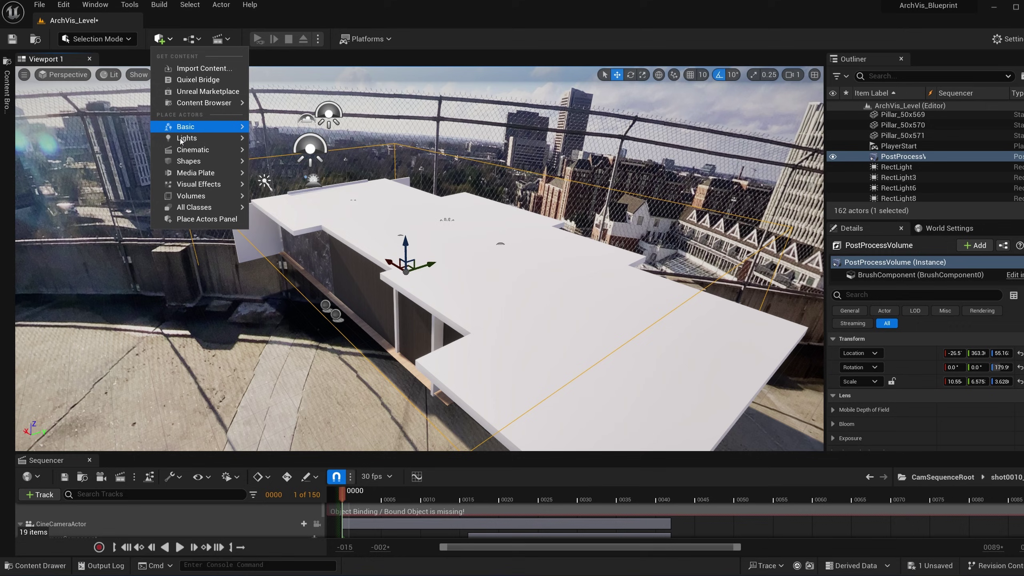
mouse_move(191, 177)
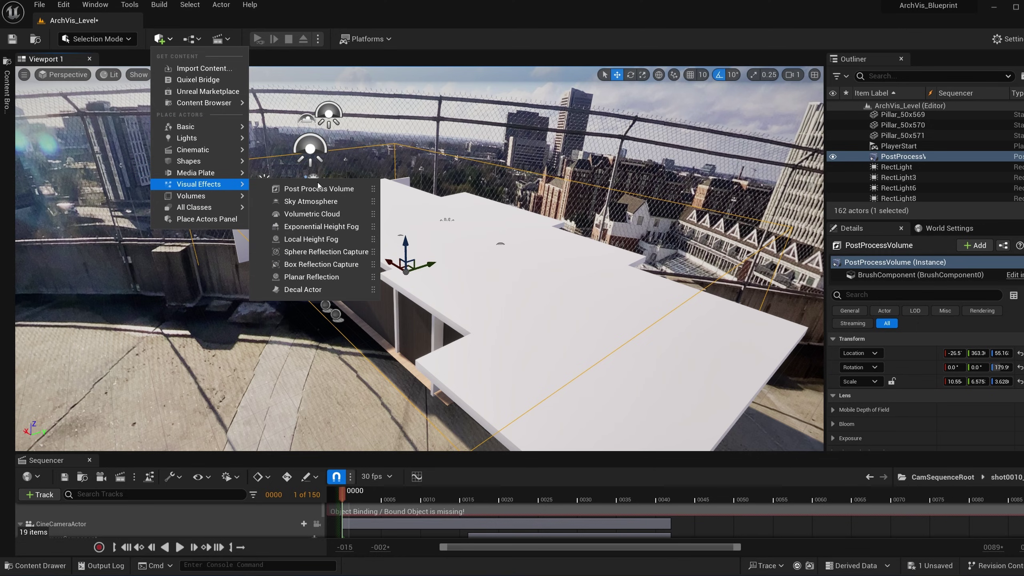
click(455, 229)
right_drag(454, 229, 455, 205)
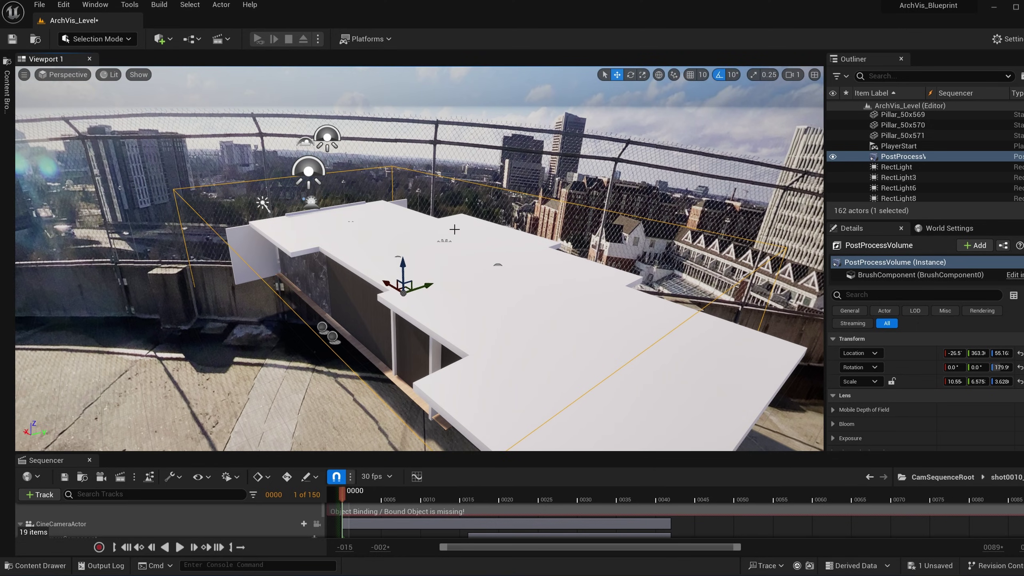
scroll(464, 247, up, 5)
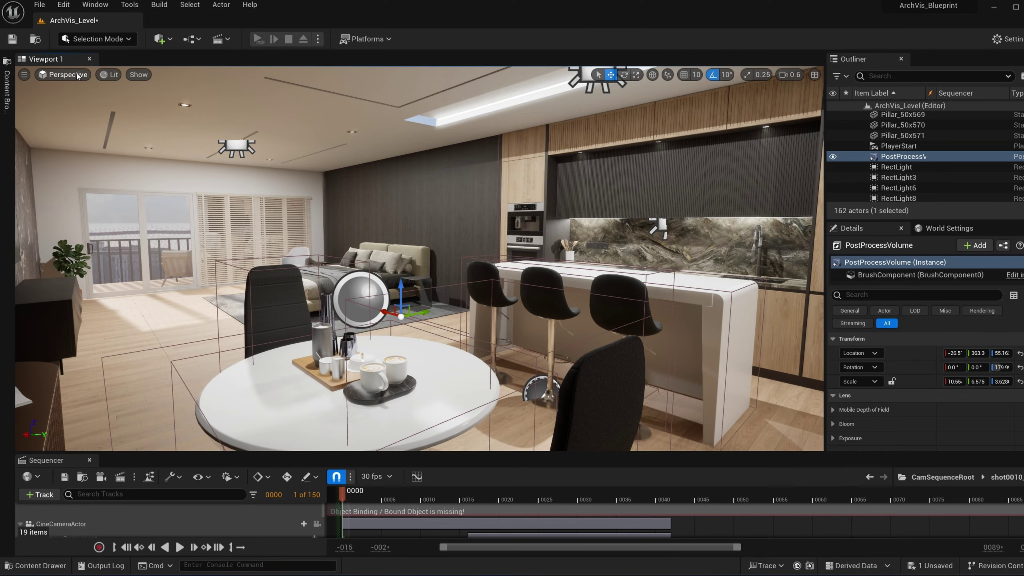
Pilot the CineCameraActor, scrub the sequence to frame 0004, and reach the Max. Bounces field.
click(64, 74)
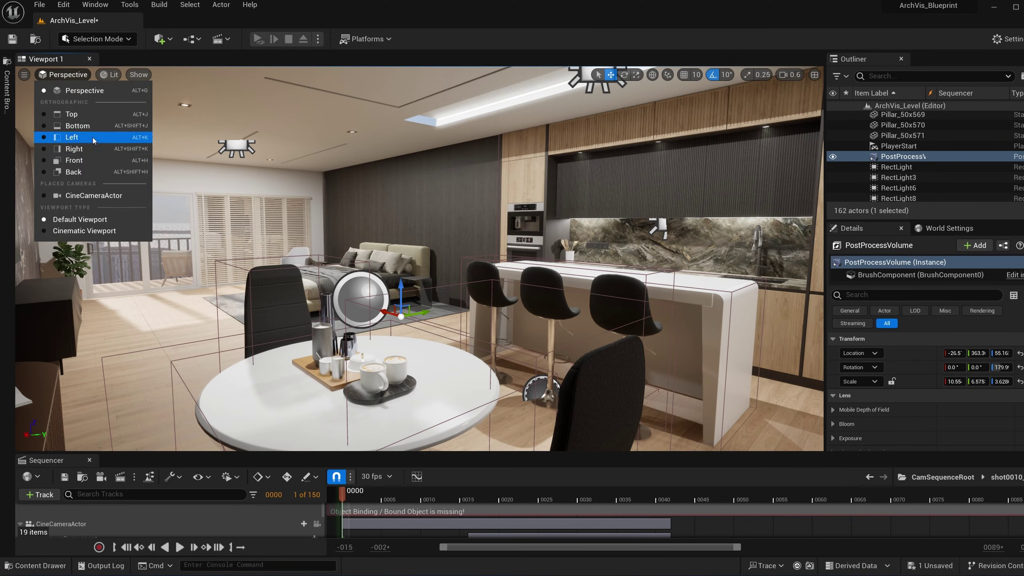
click(104, 196)
click(349, 494)
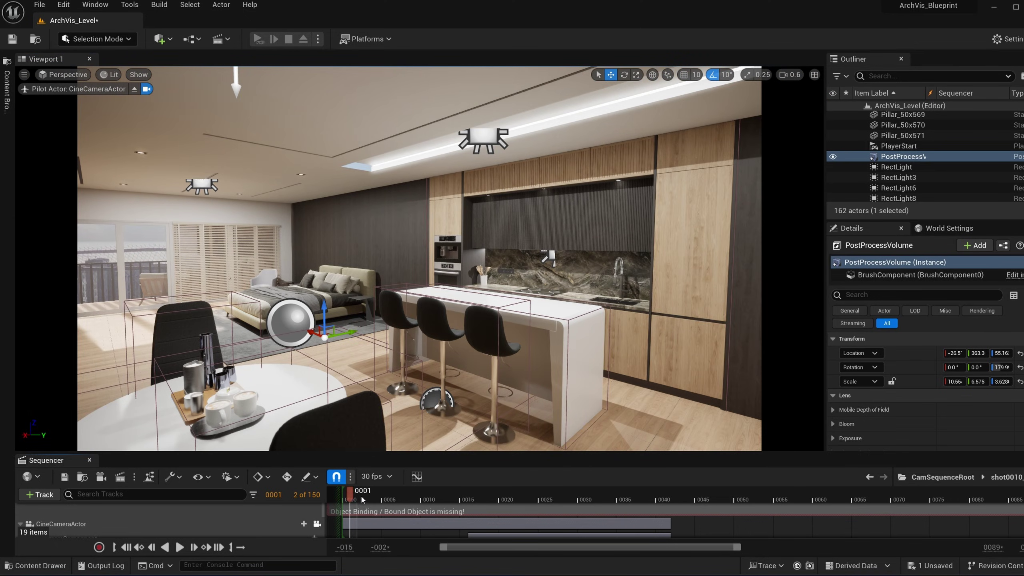
drag(364, 500, 583, 503)
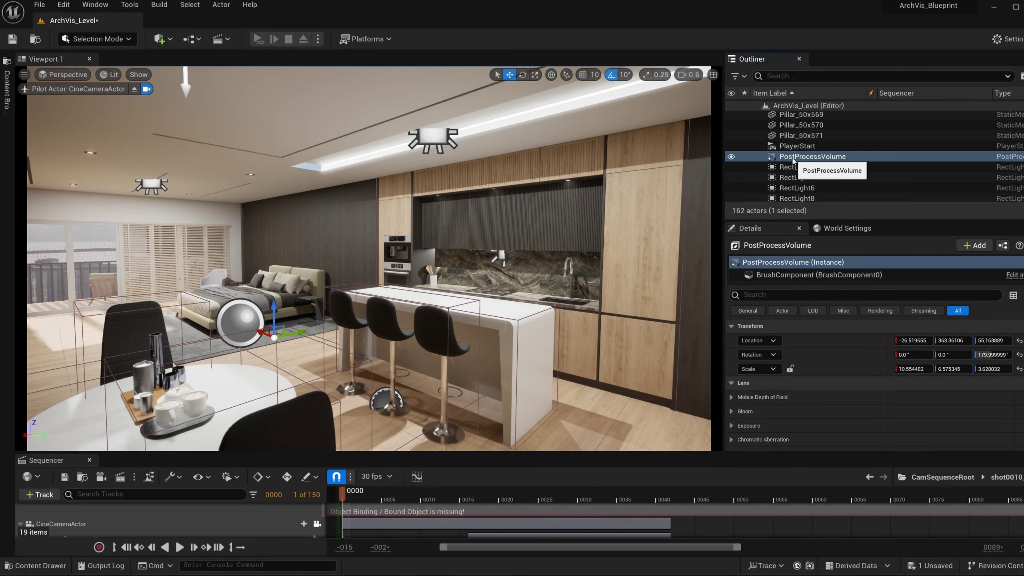
scroll(780, 331, down, 10)
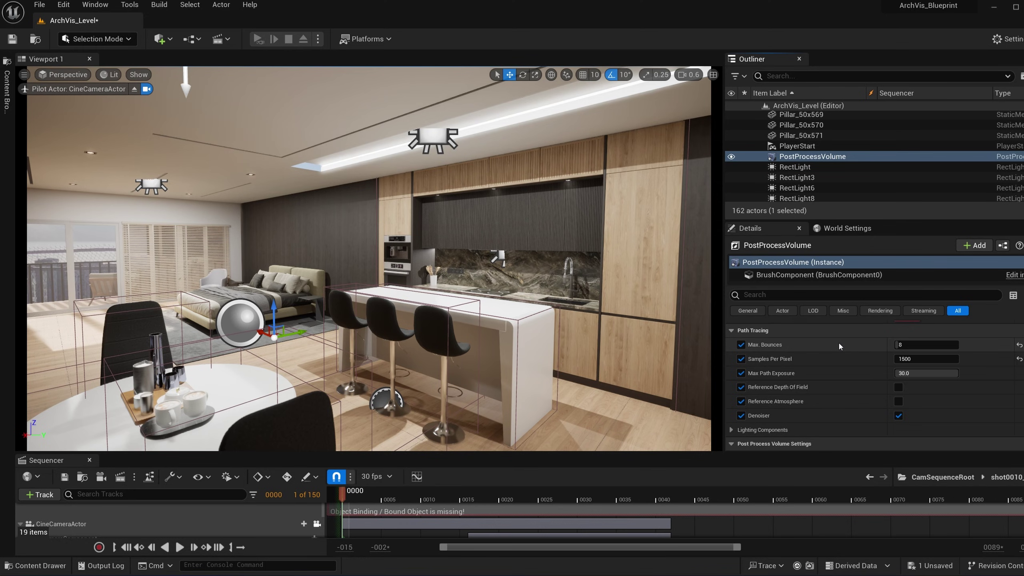
click(924, 345)
Switch the viewport view mode from Lit to Path Tracing.
click(109, 75)
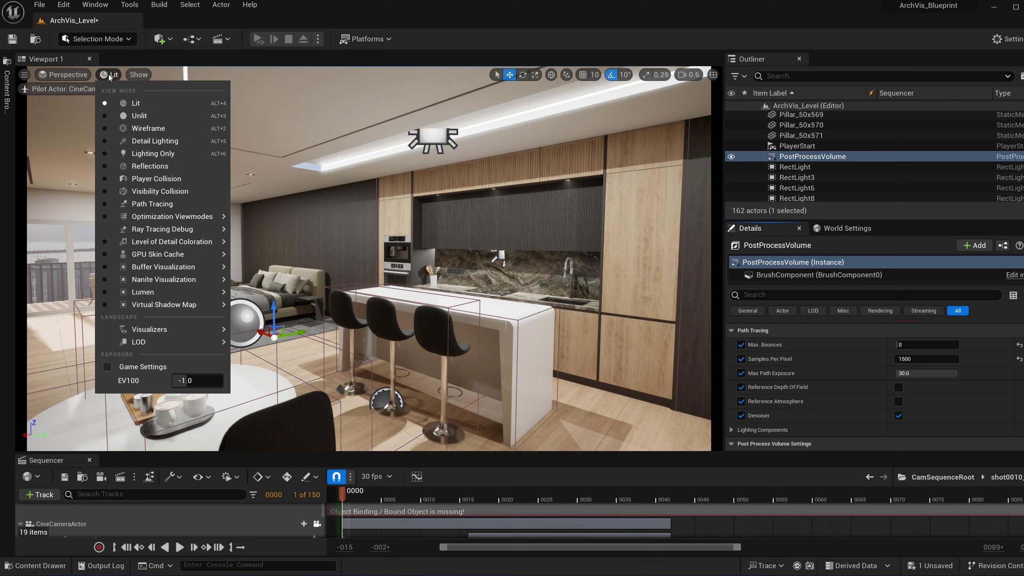
click(149, 204)
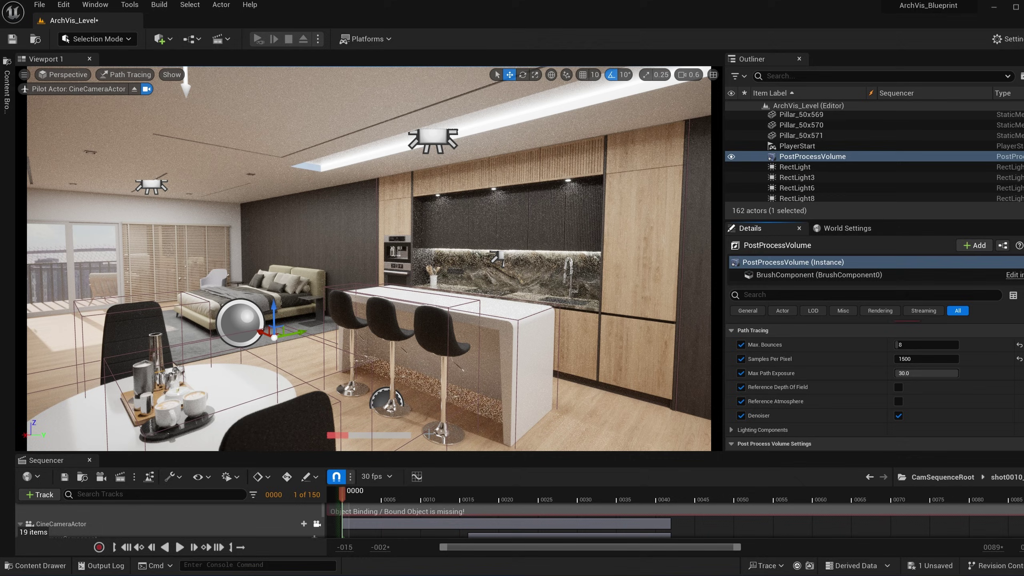
Compare path-traced renders with Max. Bounces set to 0, 1, then 2.
click(913, 346)
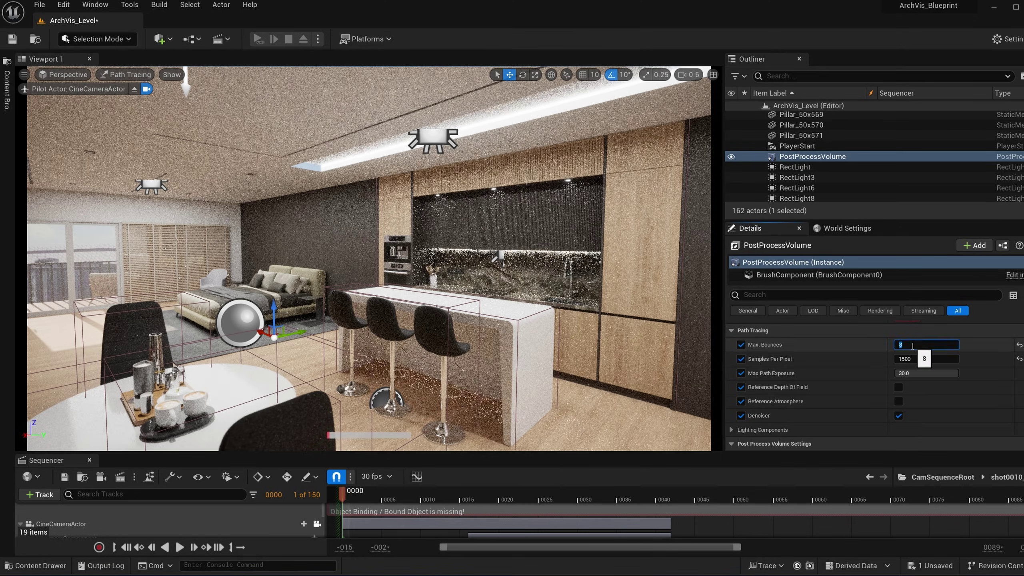
text(0)
key(Return)
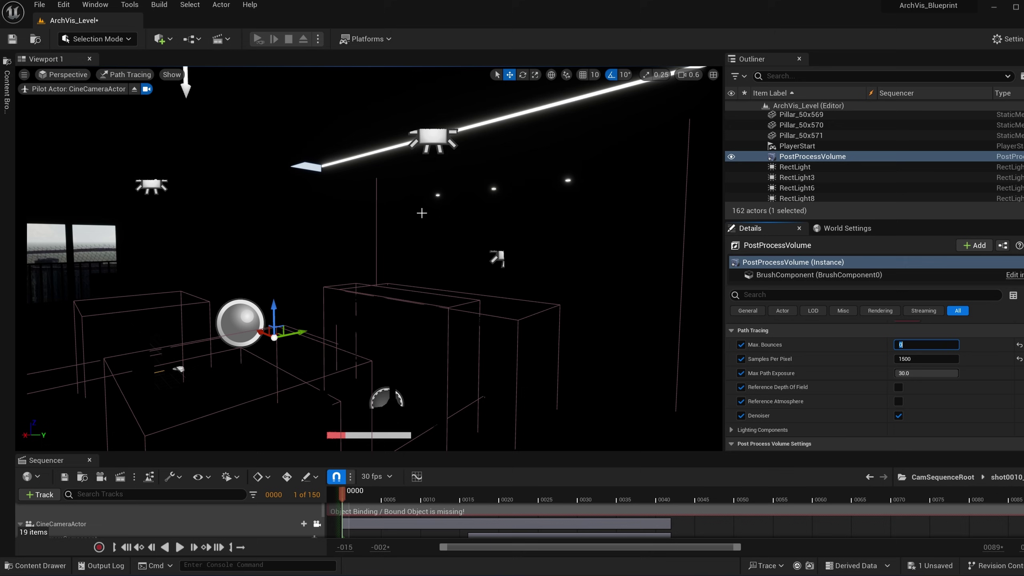
text(1)
key(Return)
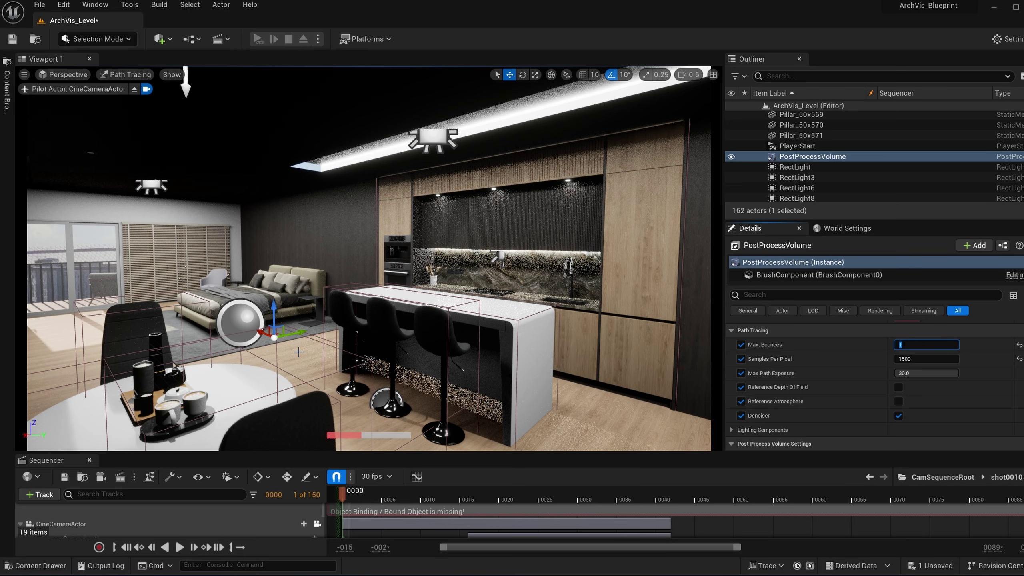
key(Return)
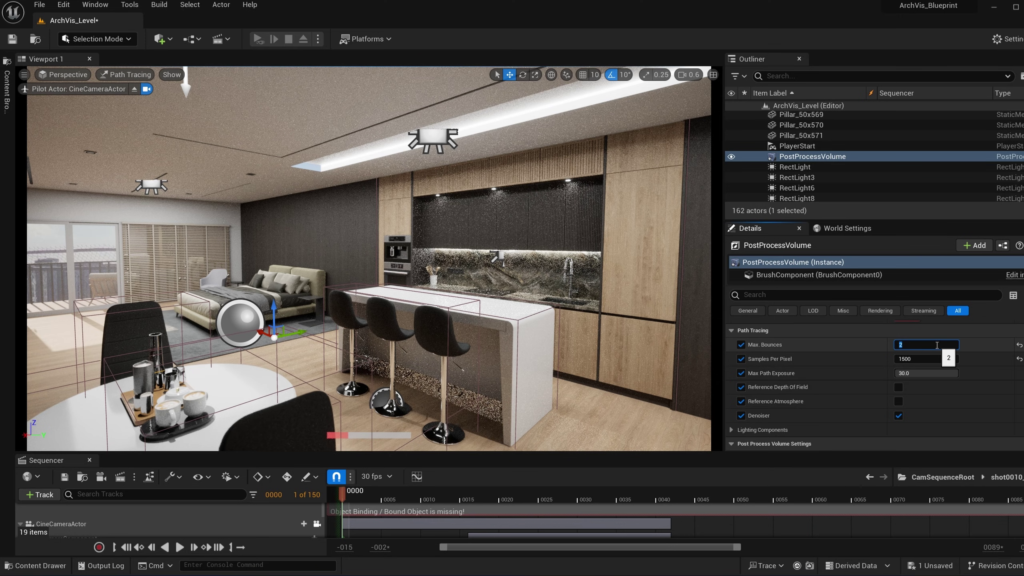
scroll(937, 345, up, 1)
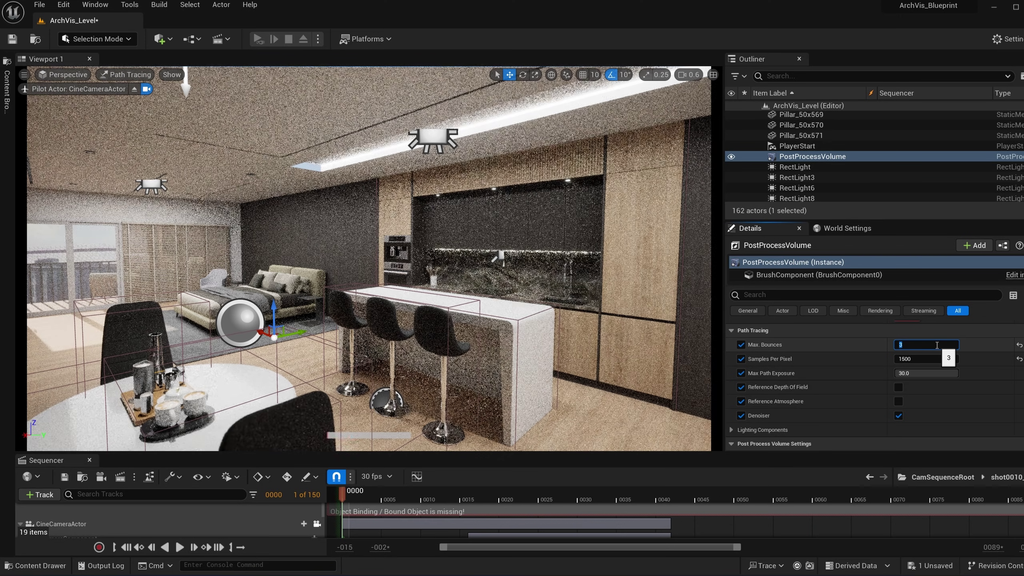
scroll(937, 345, up, 1)
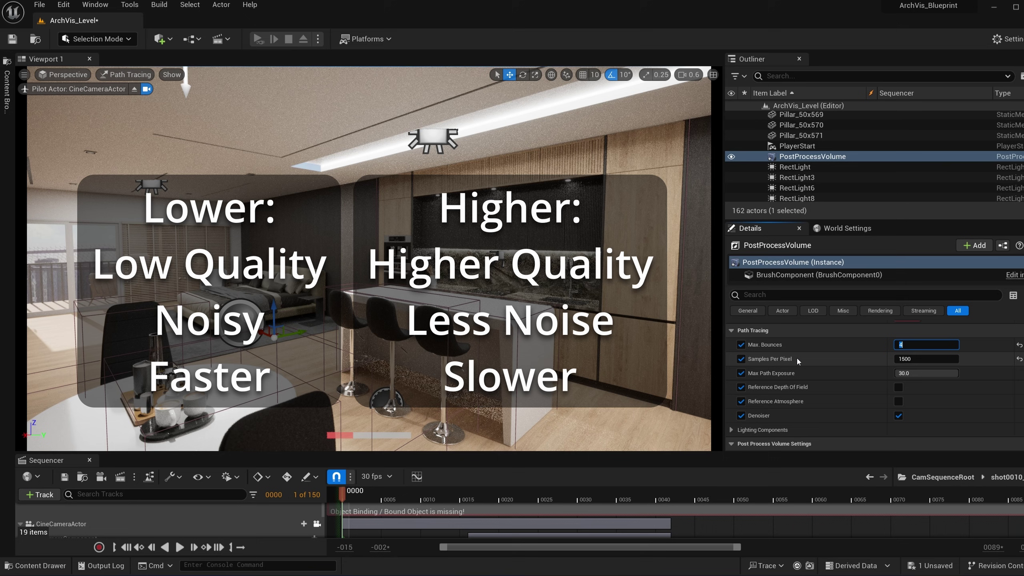
Try Samples Per Pixel at 100, 1, 100 and 2000, settling on 300.
click(920, 357)
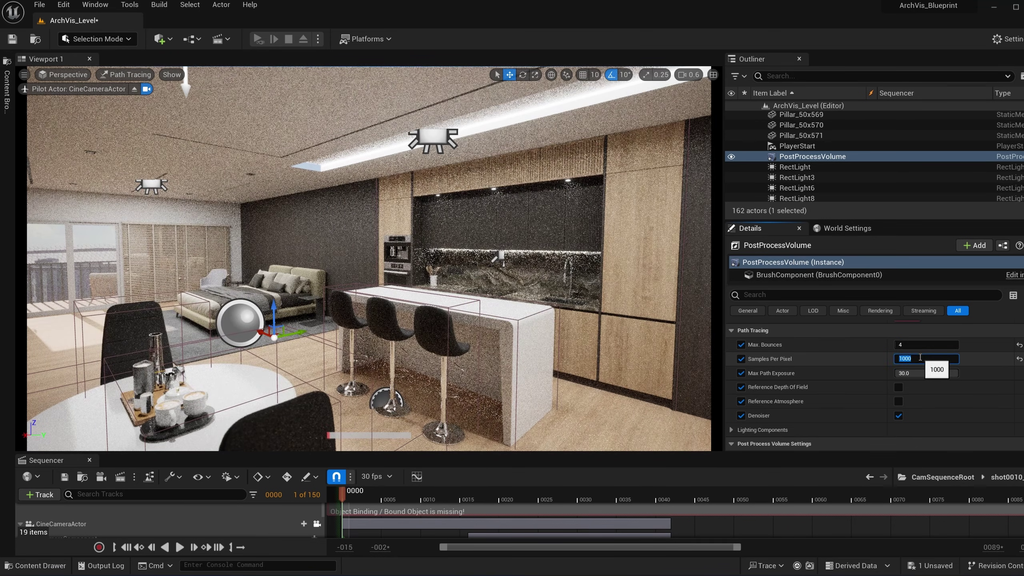
text(10)
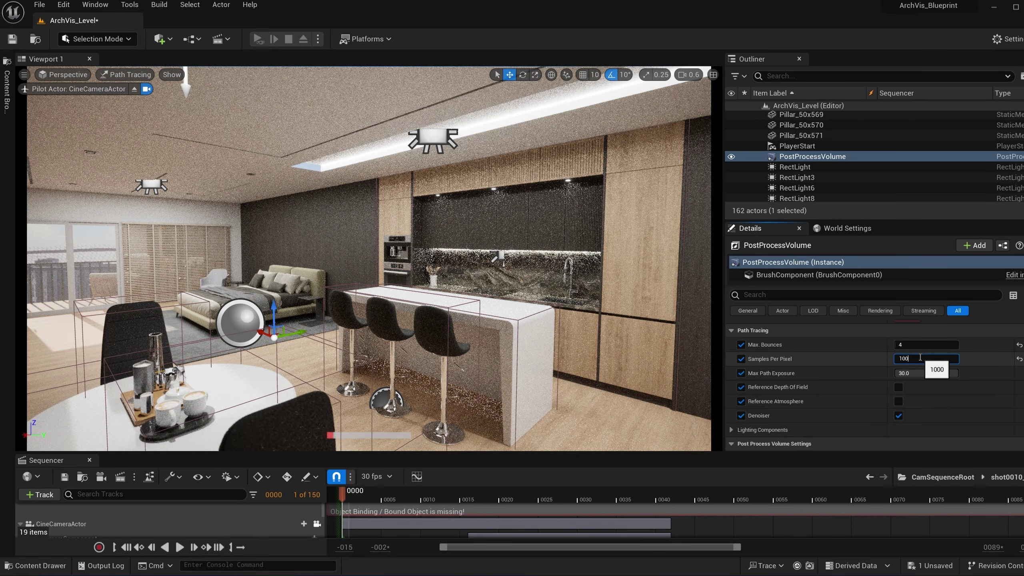
key(Return)
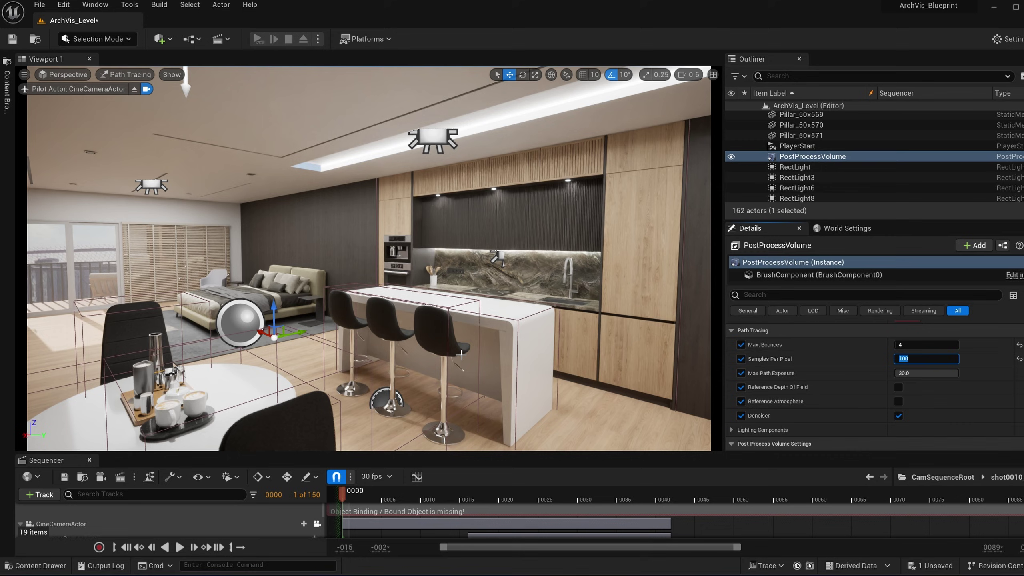
text(1)
key(Return)
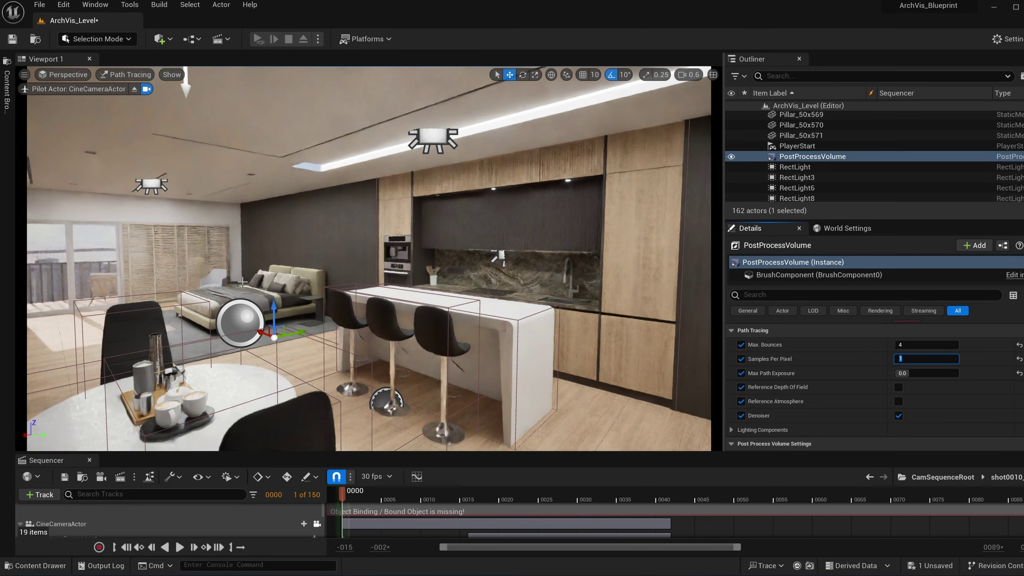
text(100)
key(Return)
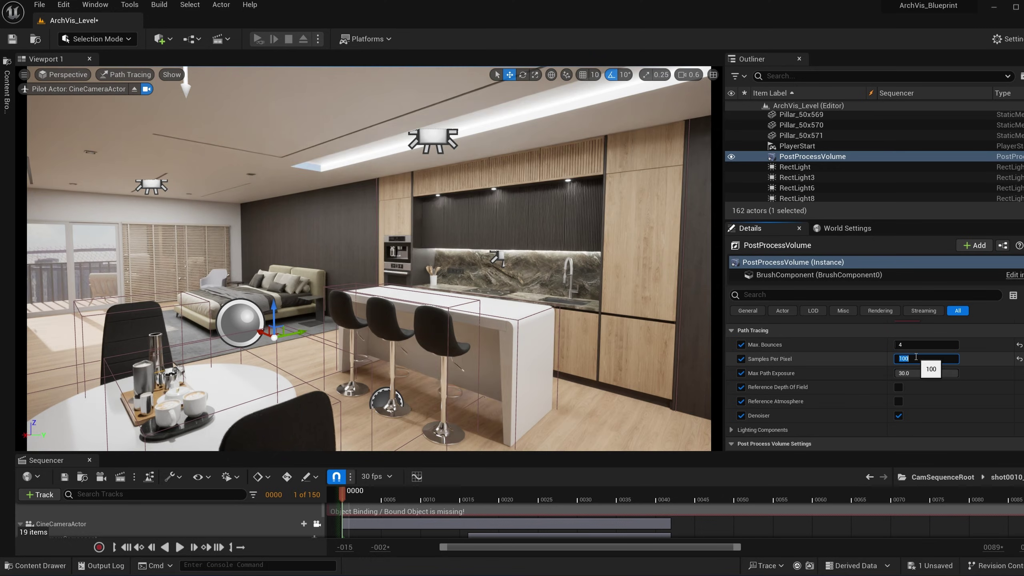
text(2000)
key(Return)
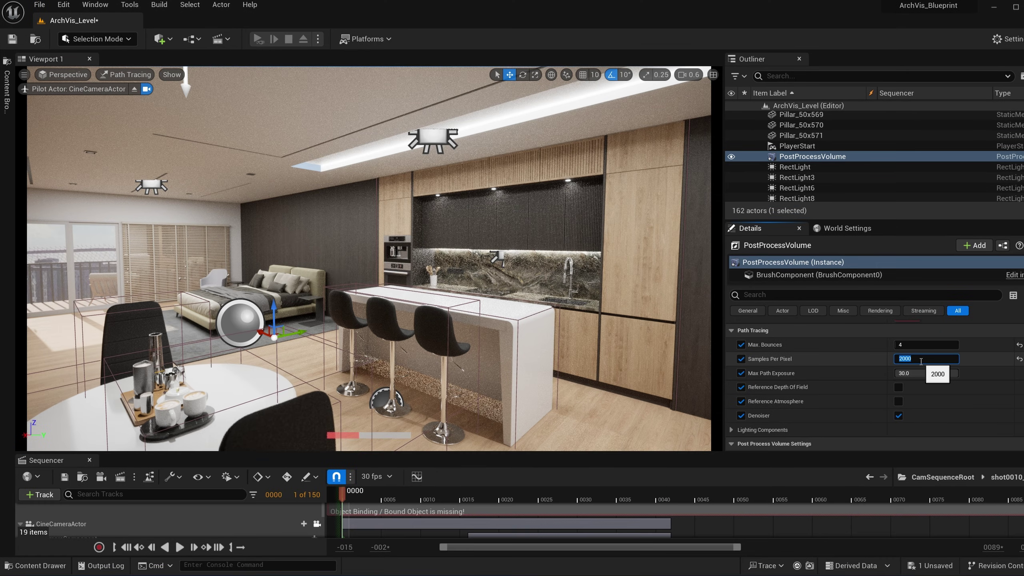
text(3)
key(Return)
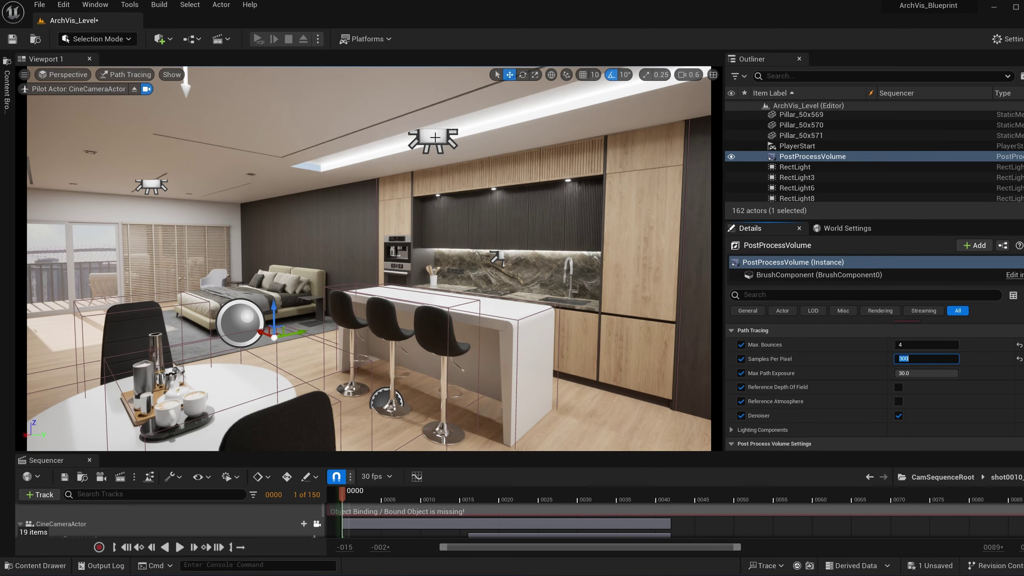
Set Max Path Exposure to 0, then recheck the Samples Per Pixel and exposure fields.
click(917, 372)
text(0)
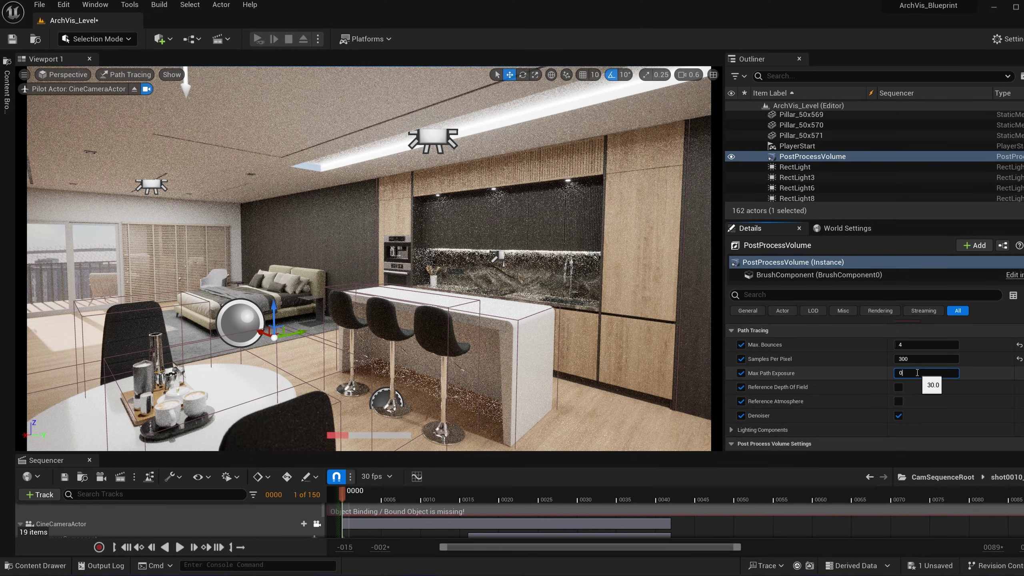
key(Return)
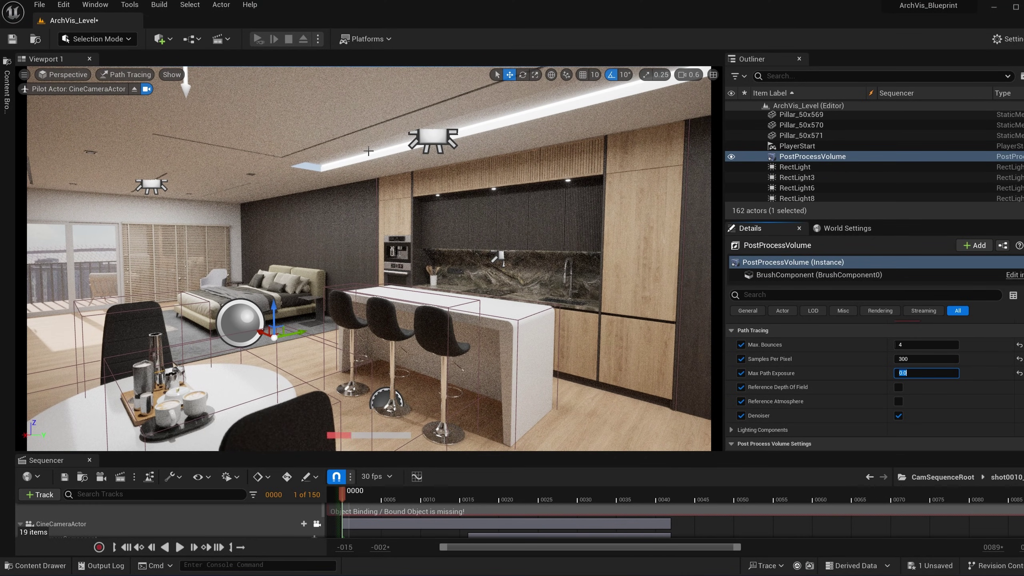
click(912, 359)
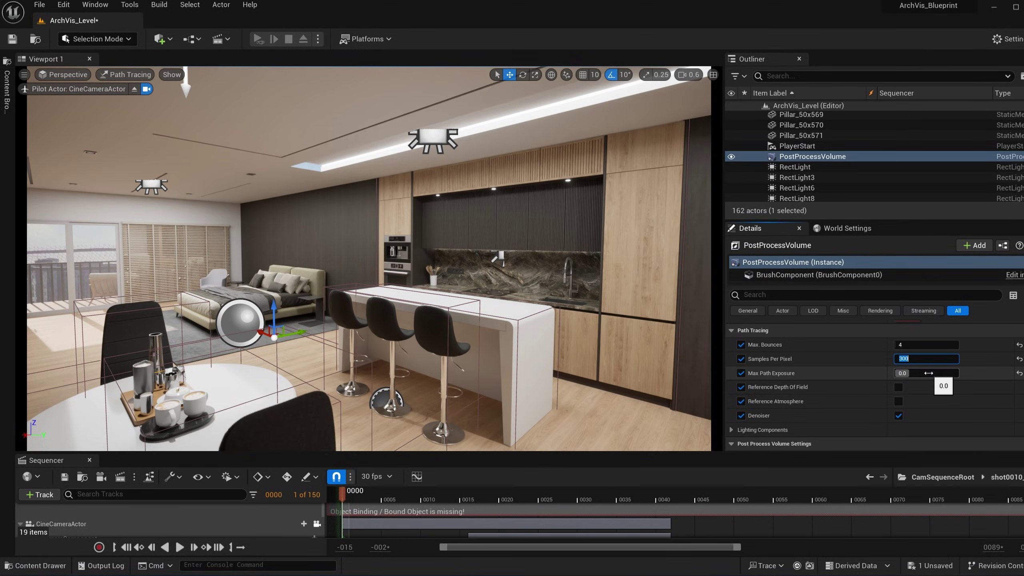
click(919, 373)
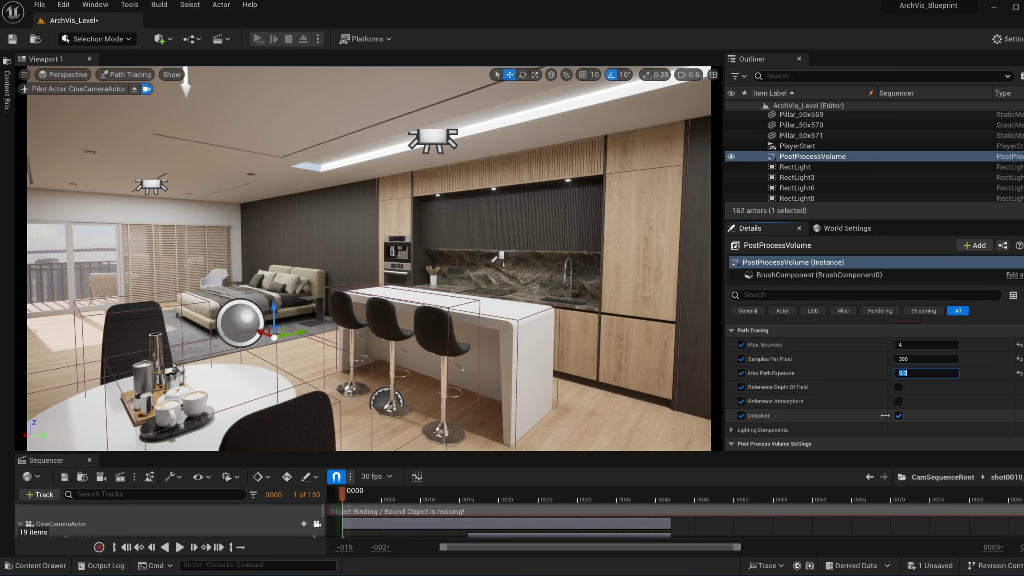
click(899, 416)
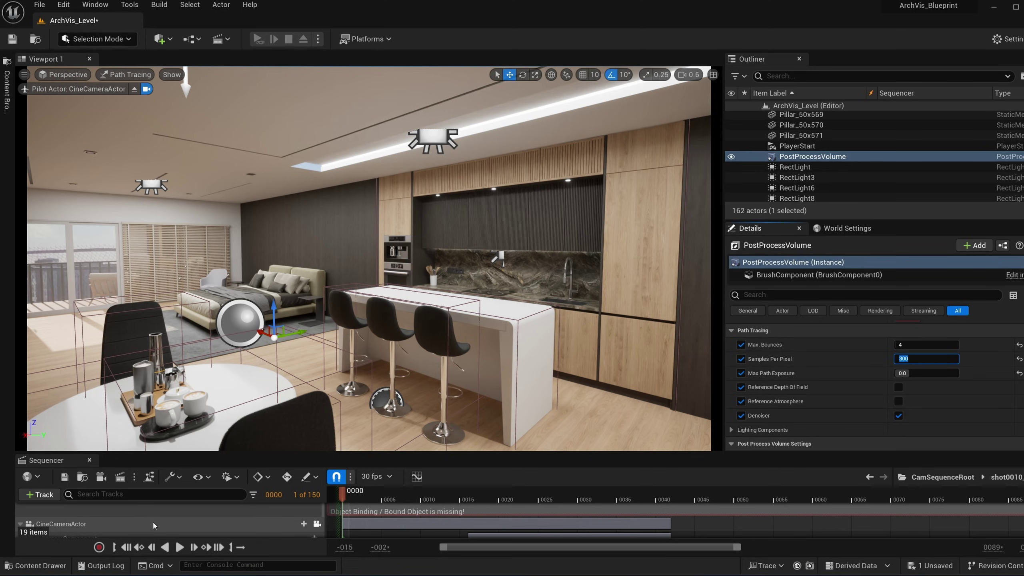
Go to frame 0018's coffee-cup shot, select CineCameraActor, and eyedrop the manual focus distance.
click(483, 495)
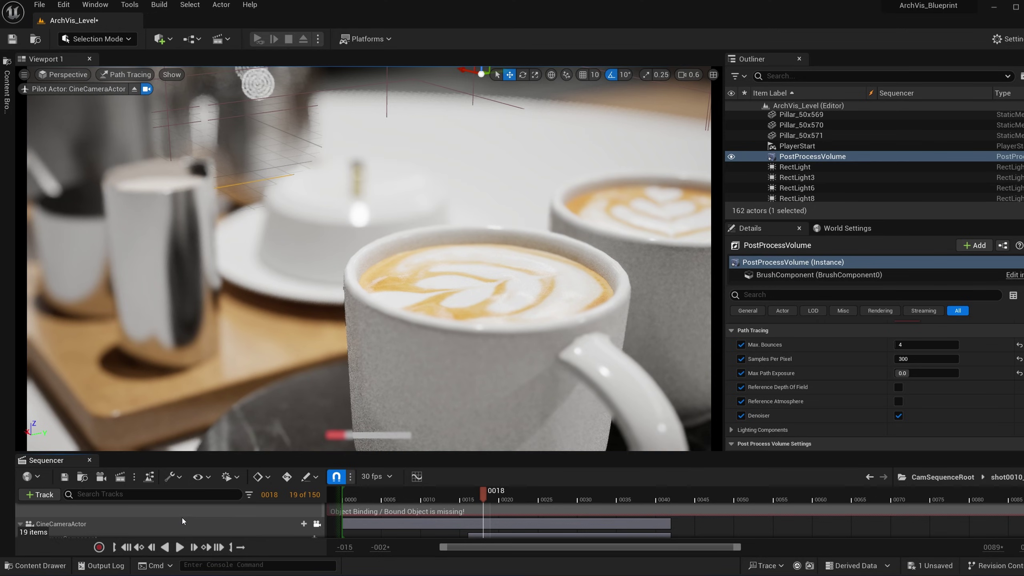
scroll(167, 522, down, 1)
click(152, 509)
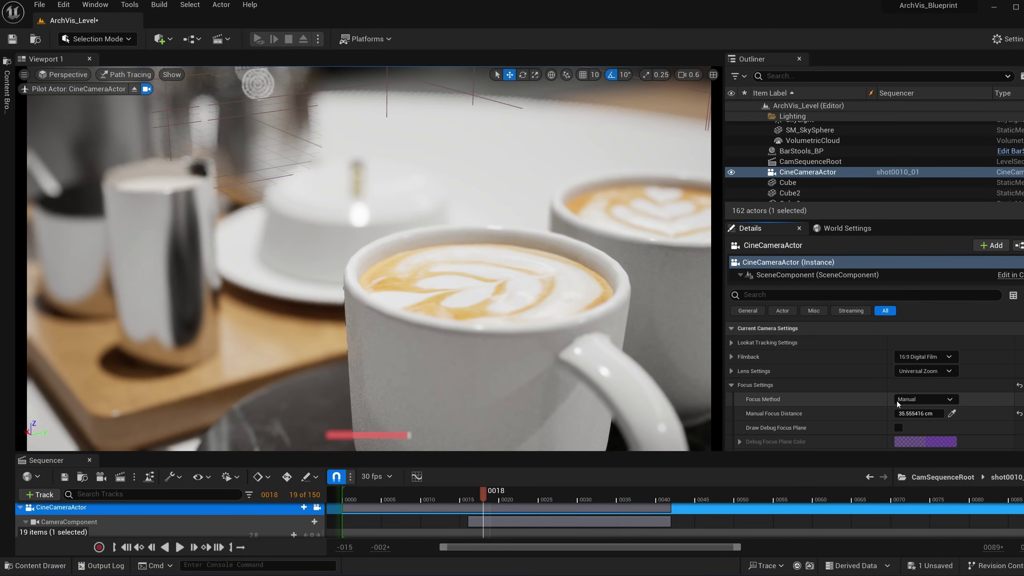
scroll(923, 393, down, 1)
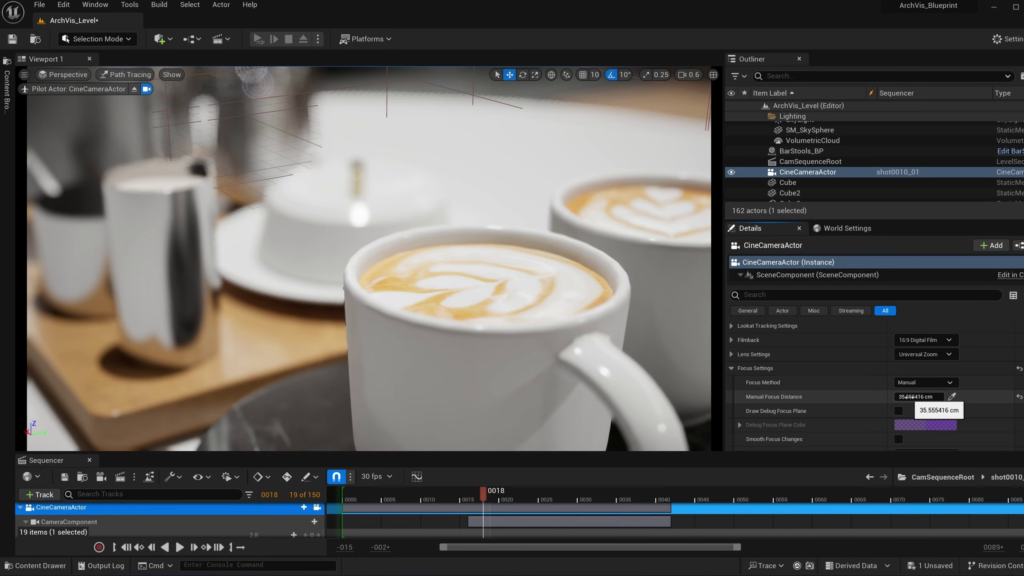
click(952, 396)
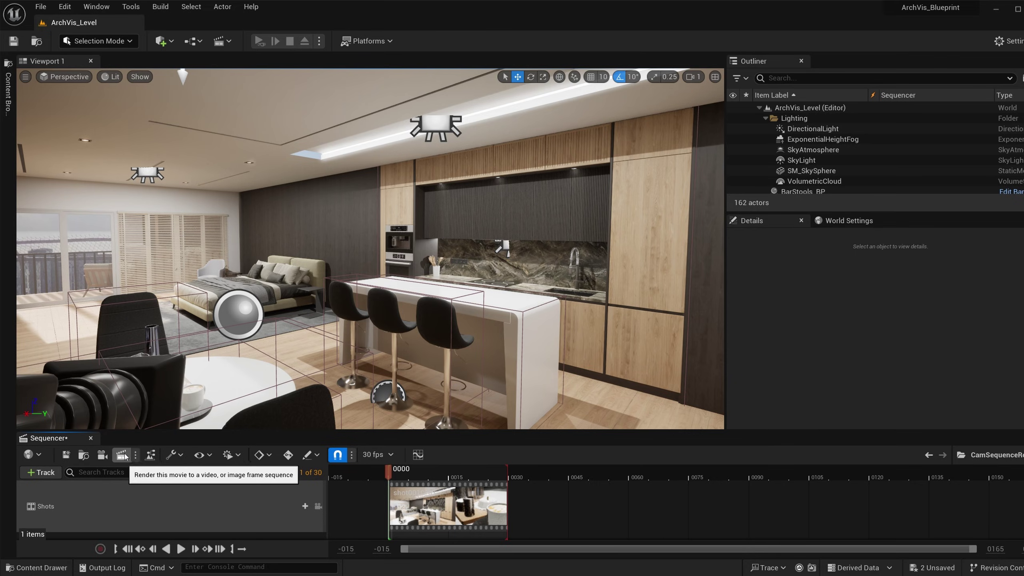
Queue CamSequenceRoot in Movie Render Queue and review its Path Tracer and 300-sample anti-aliasing settings.
click(238, 545)
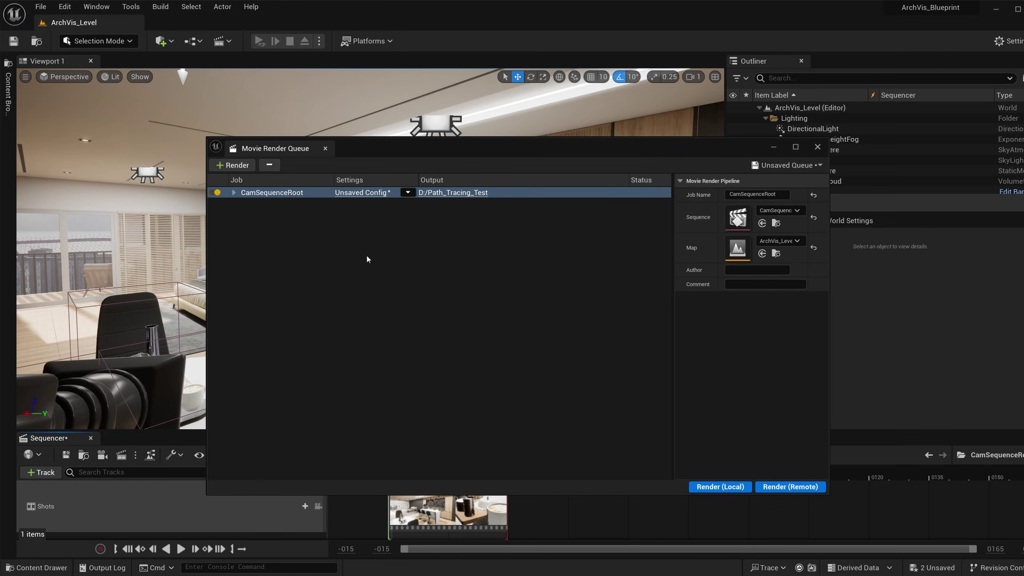
click(374, 194)
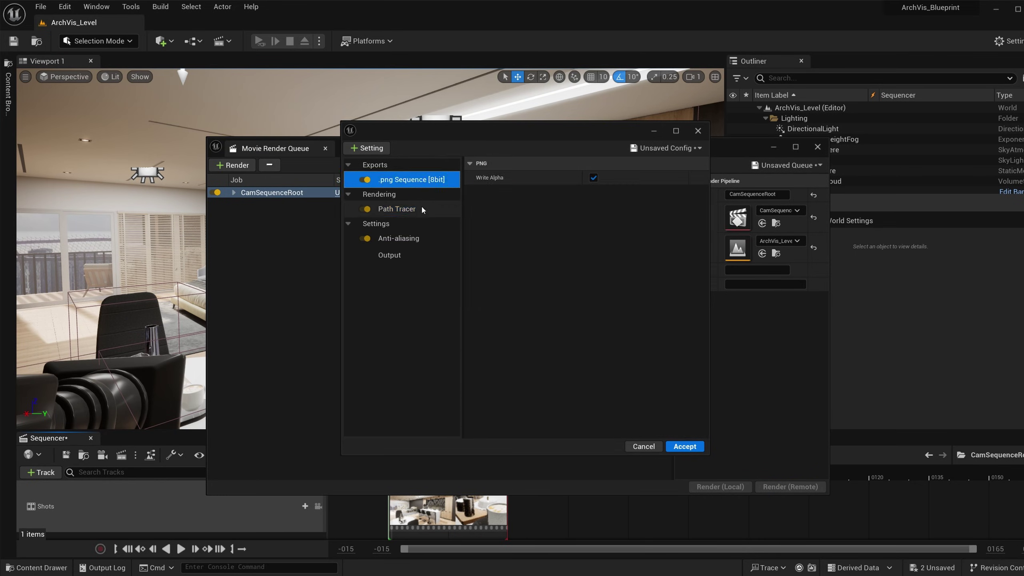
click(382, 209)
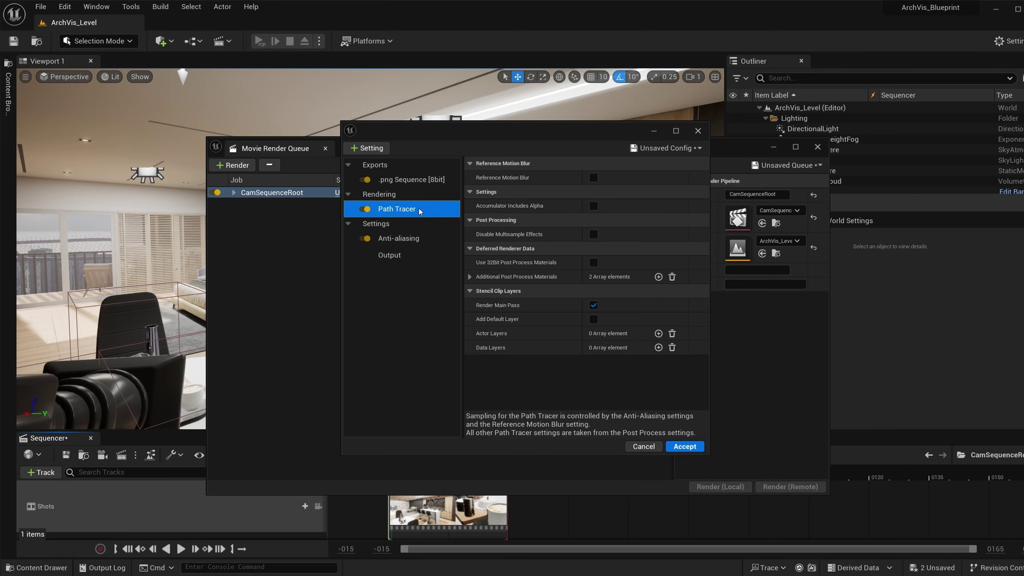
click(367, 148)
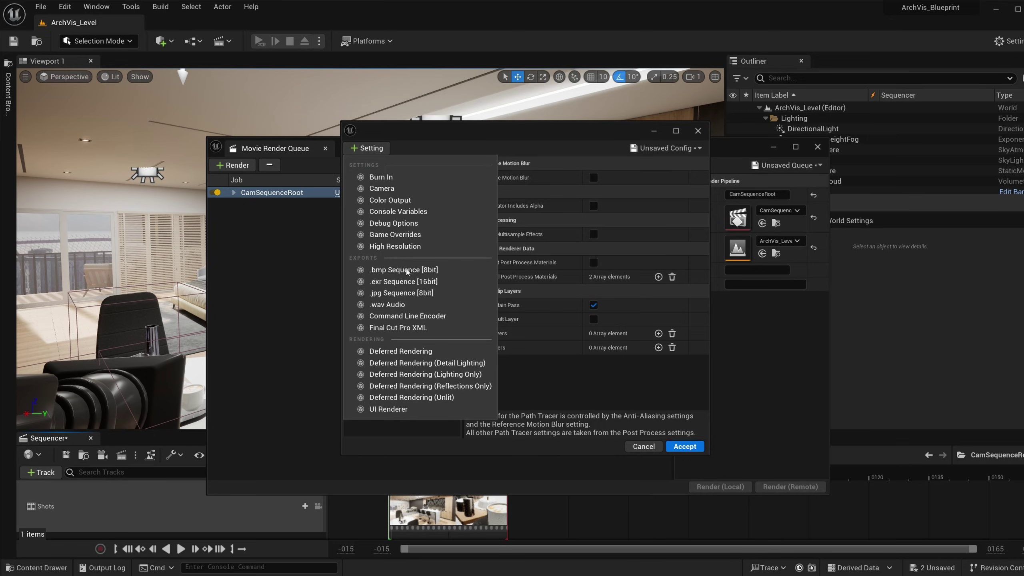
click(372, 148)
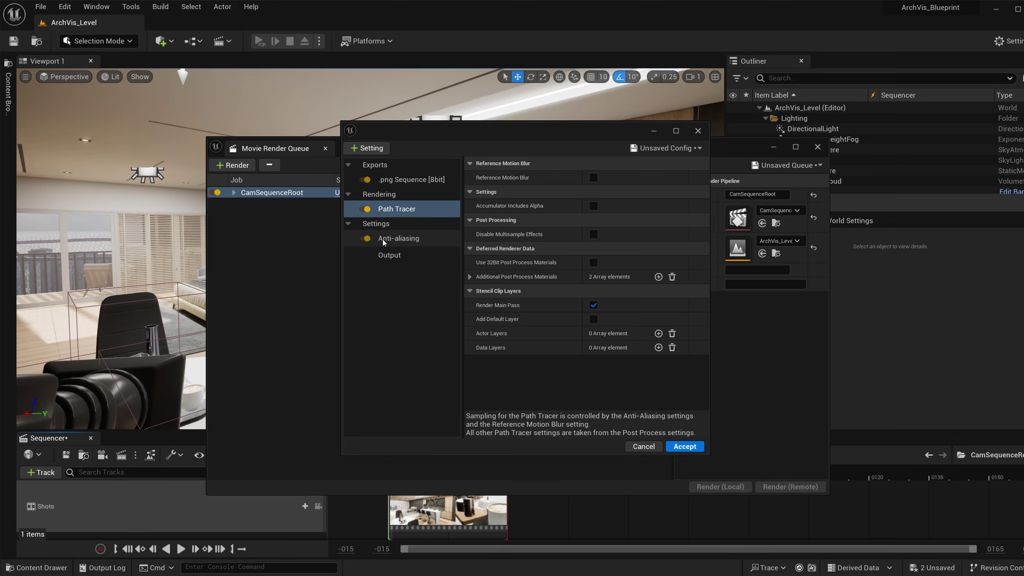
click(396, 241)
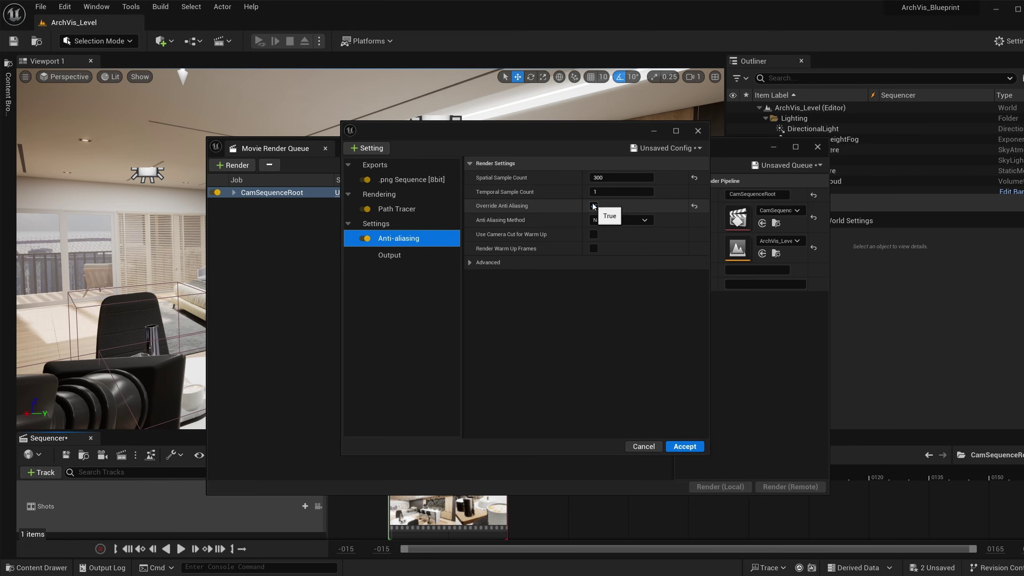
Accept the config, render CamSequenceRoot locally, then close the render viewer and queue.
click(685, 447)
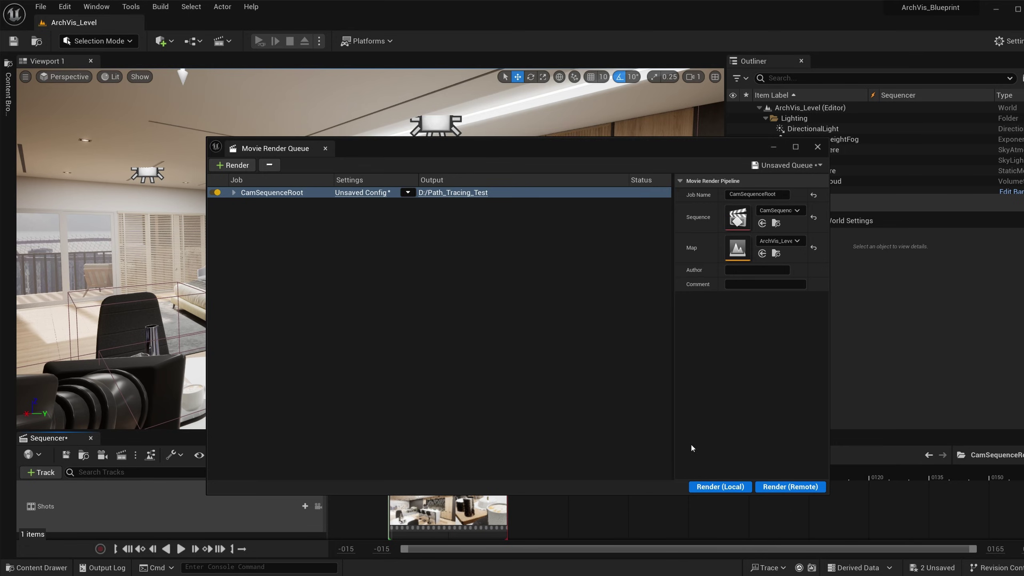
click(727, 486)
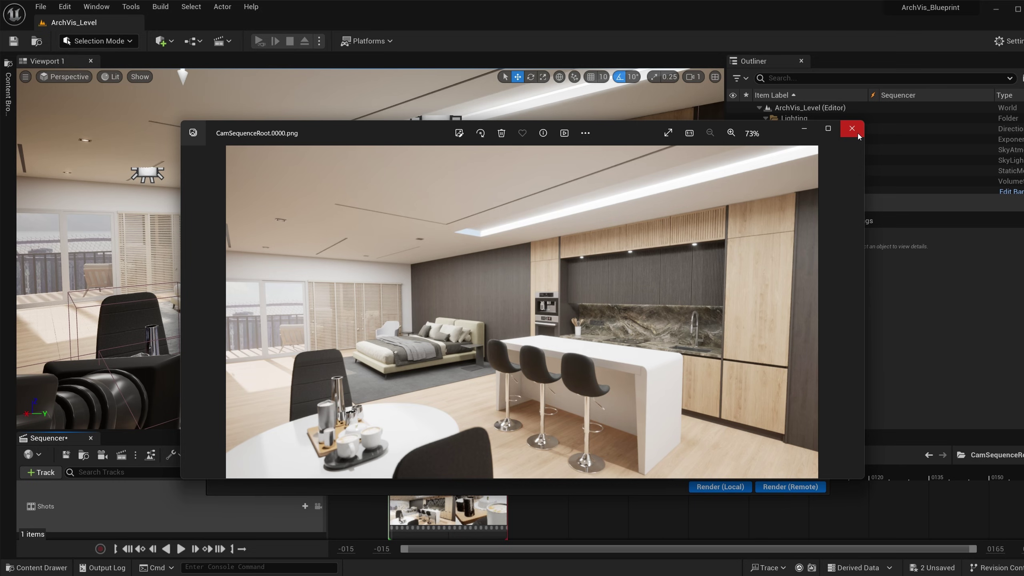
click(851, 128)
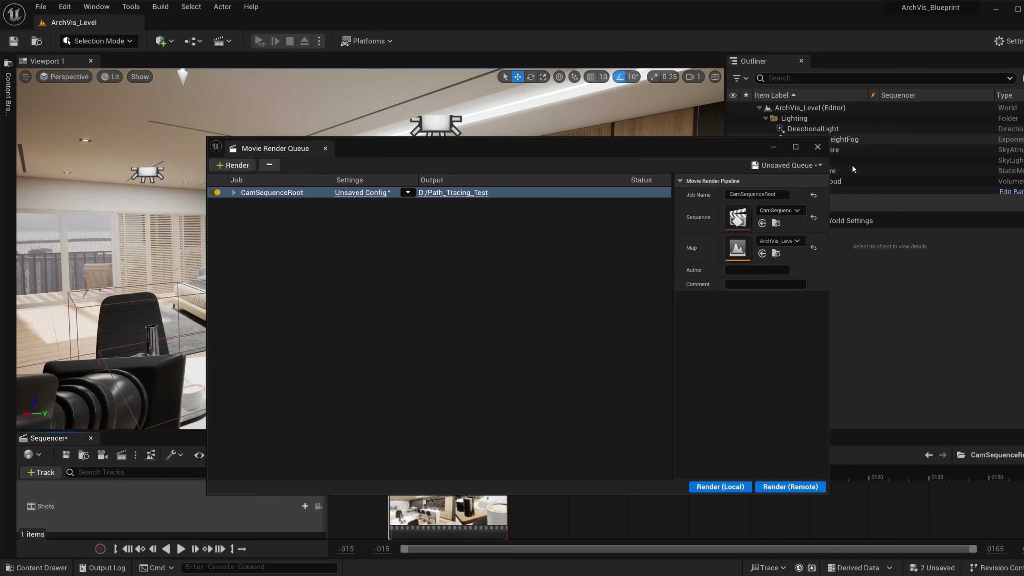
click(818, 147)
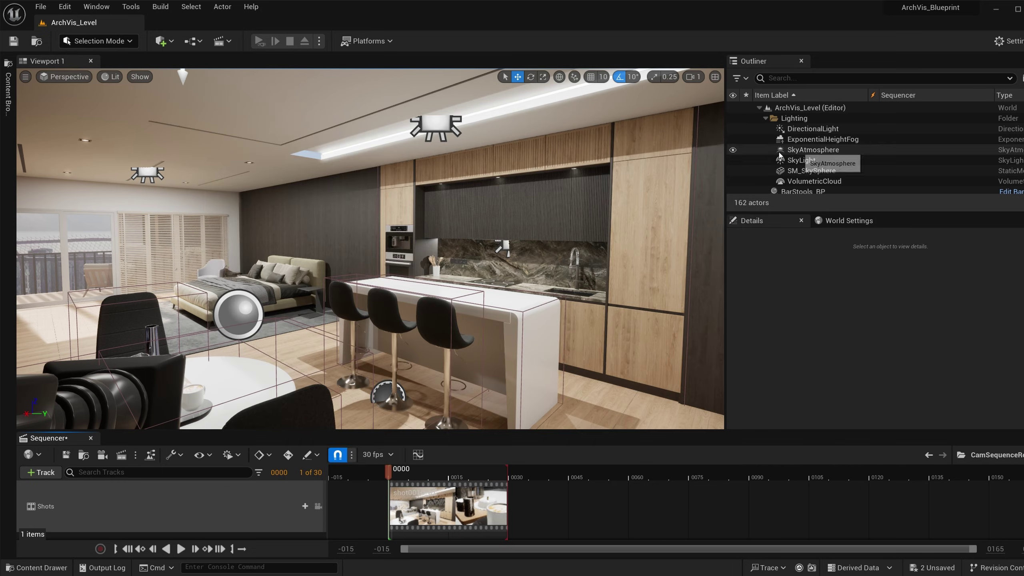